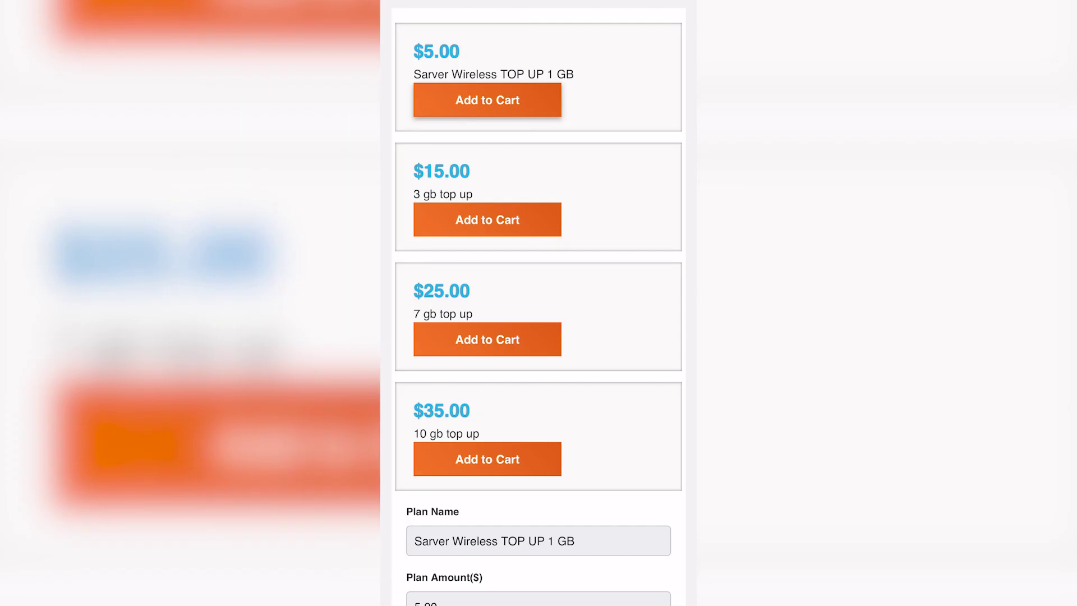
scroll(539, 304, "down", 3)
scroll(538, 303, "down", 3)
scroll(539, 303, "down", 1)
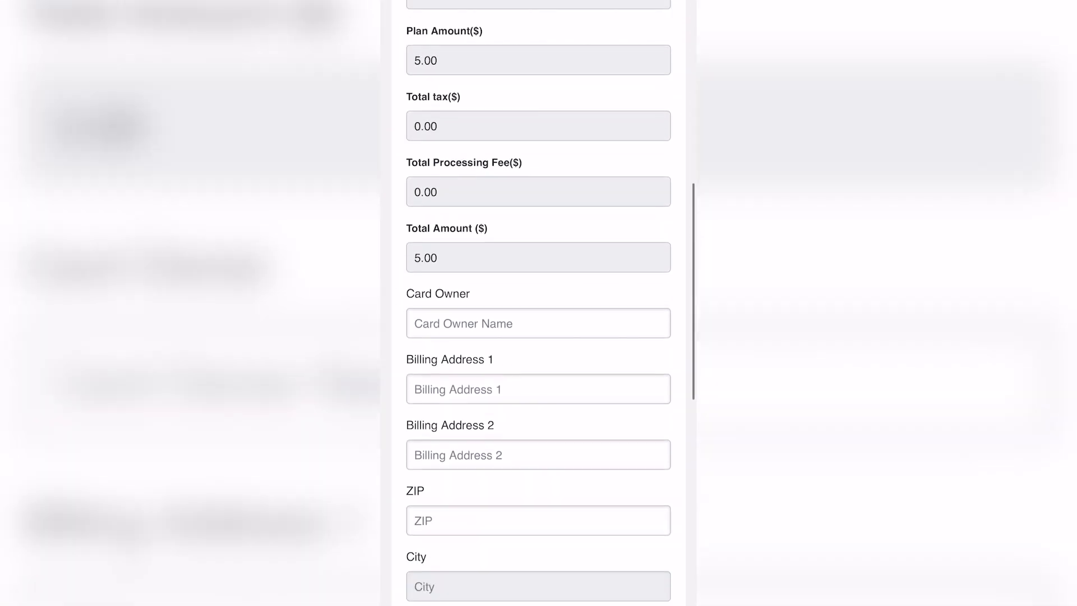
scroll(539, 302, "down", 1)
- Focus the Card Owner Name field on the $5.00 top-up payment form
left_click(539, 203)
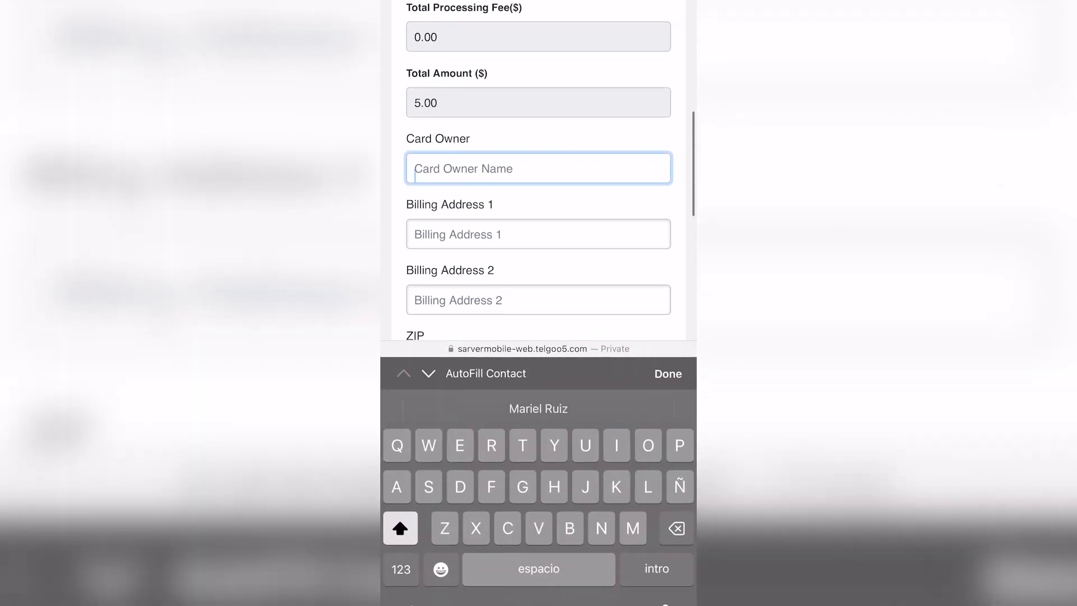
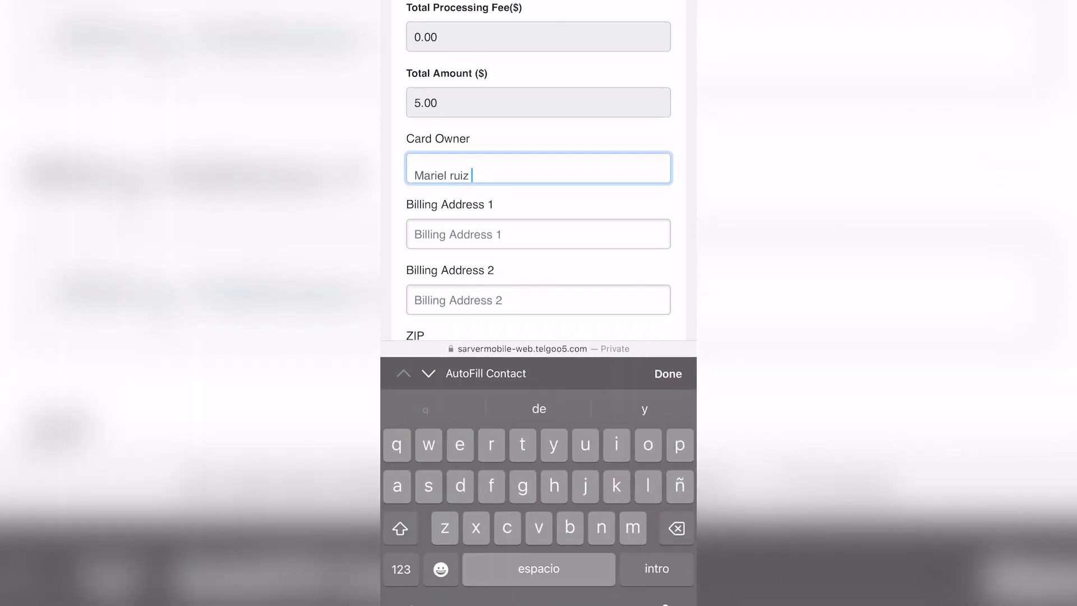